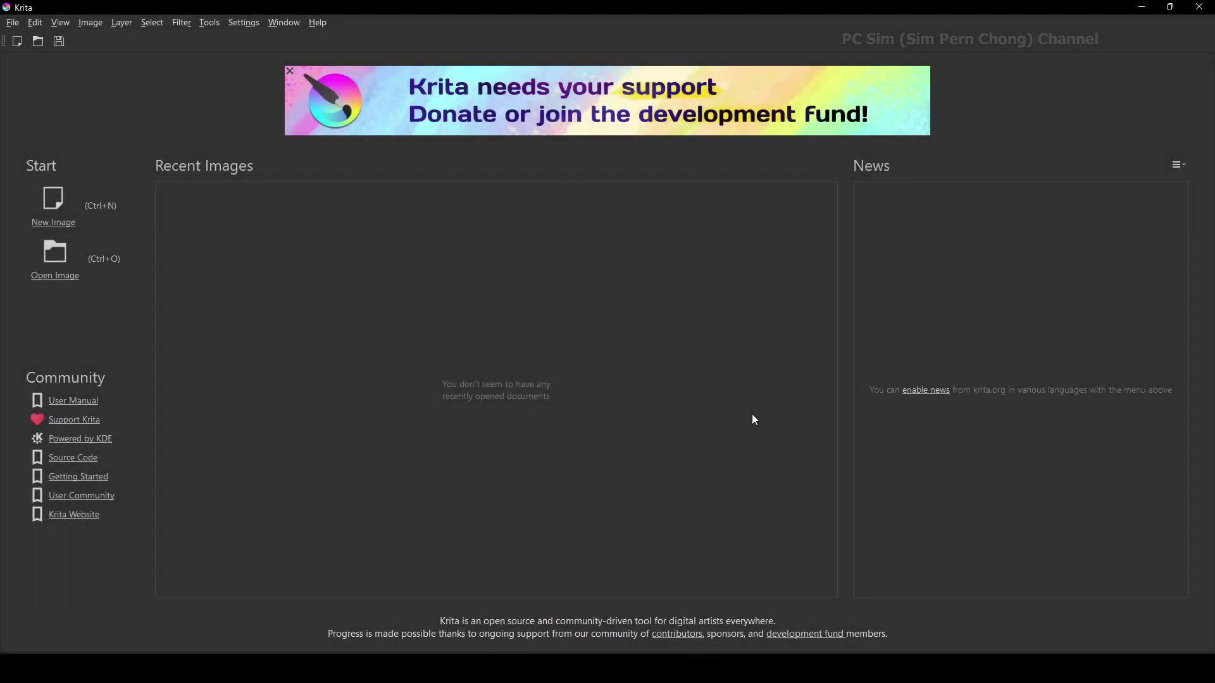
Open sketch-demo-Canny.jpg, the computer mouse line drawing, in Krita
left_click(13, 23)
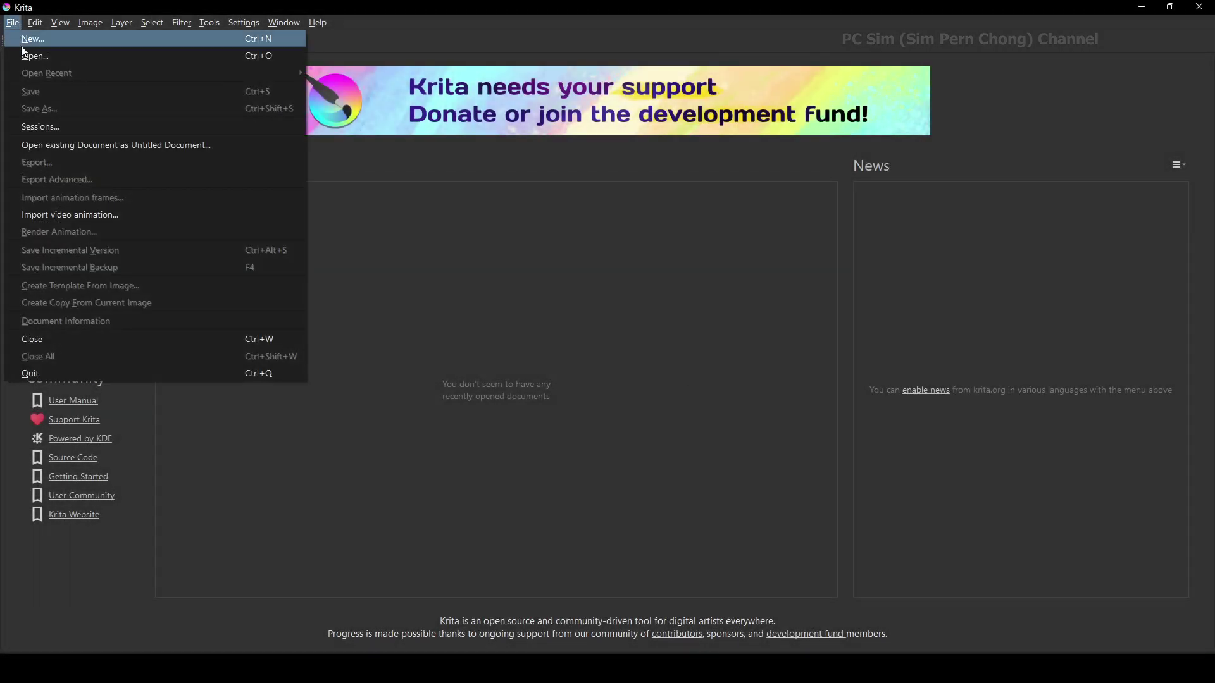
left_click(24, 56)
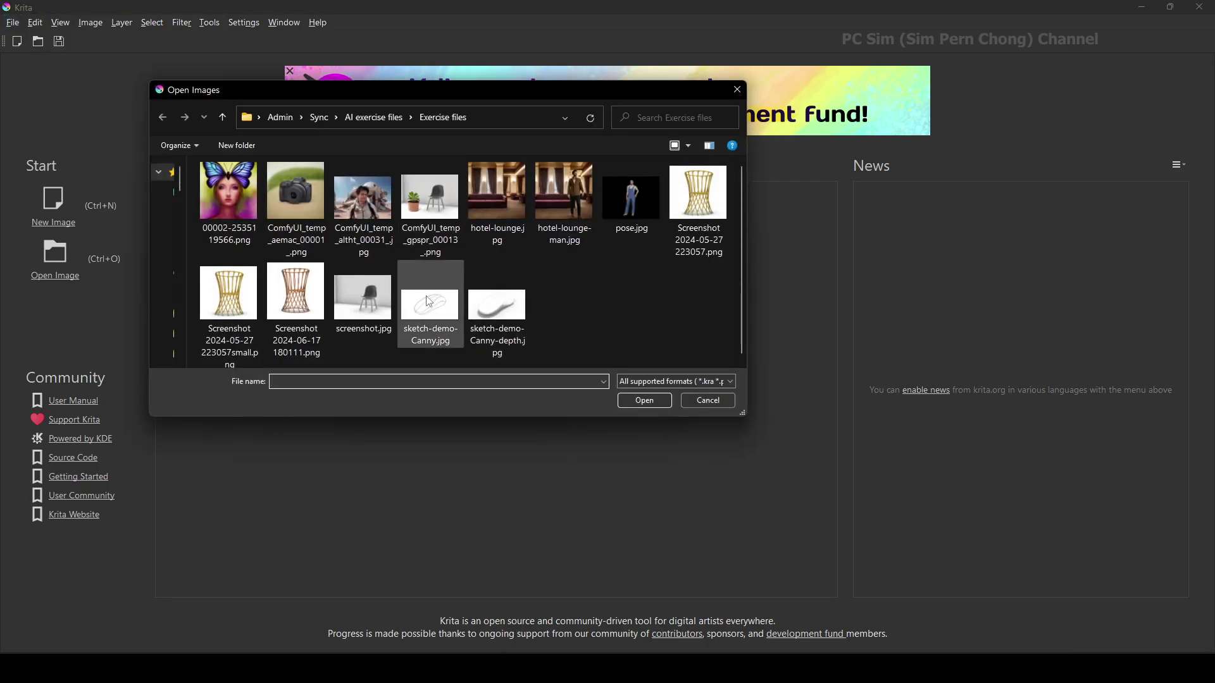
left_click(430, 299)
left_click(636, 401)
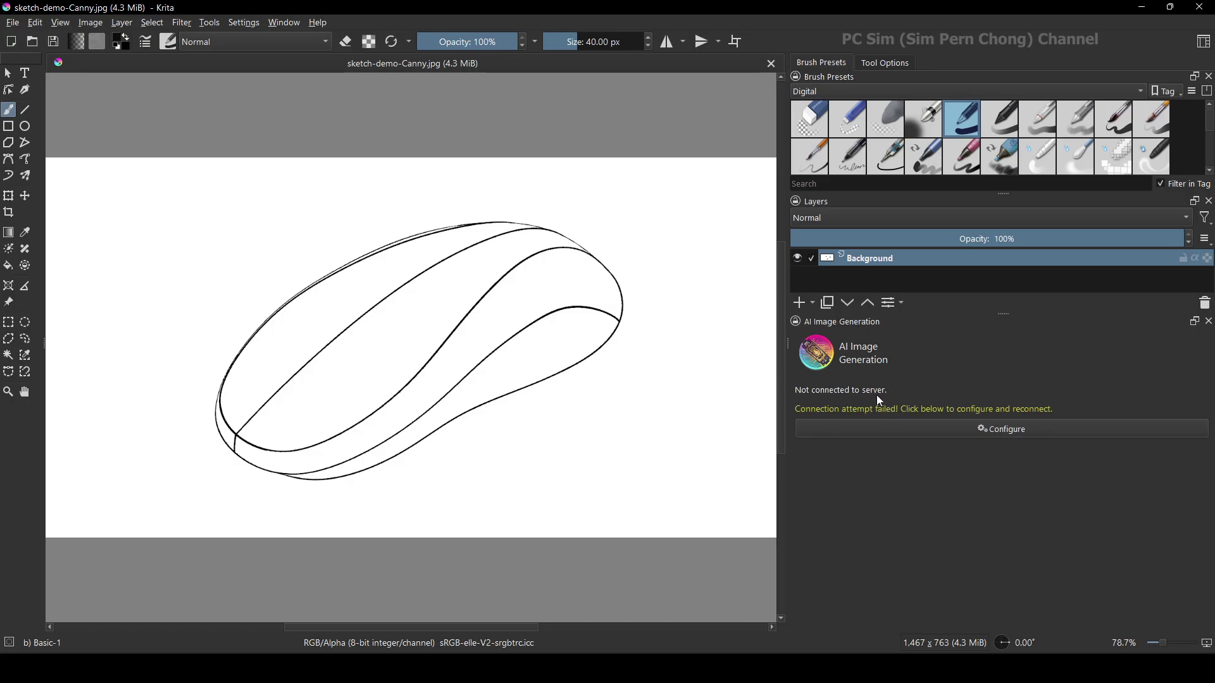
Review the AI diffusion Connection settings, confirm the local server is refused, and close them
left_click(1020, 433)
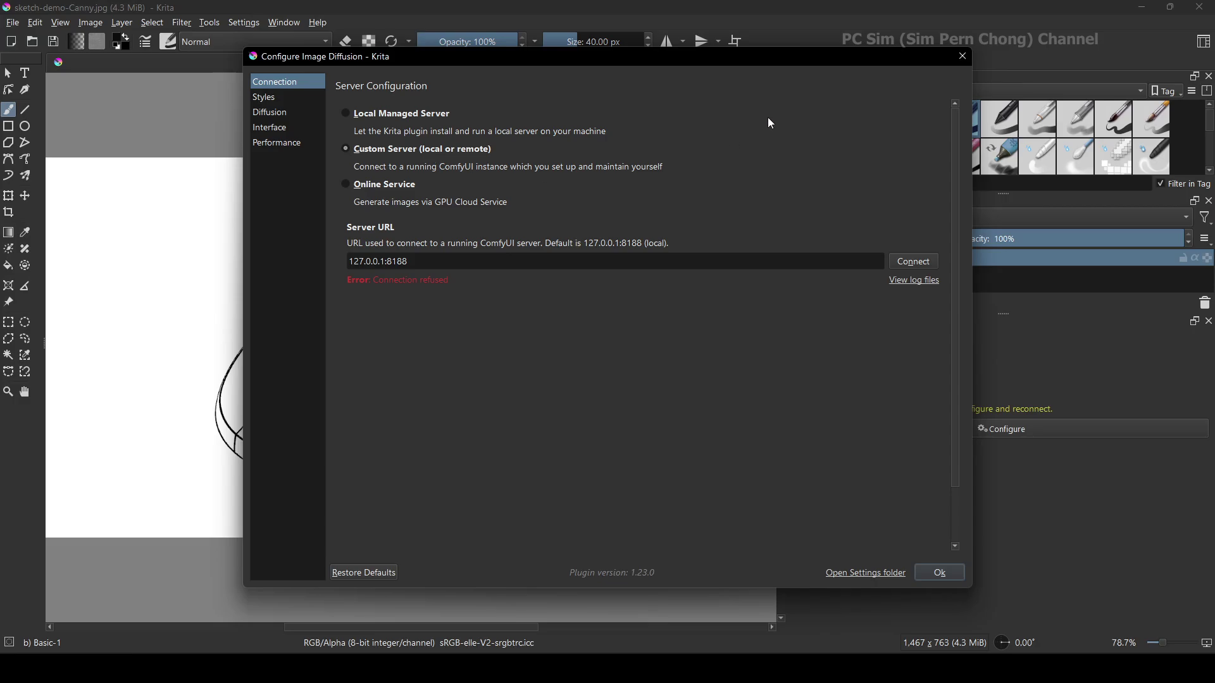
left_click(927, 578)
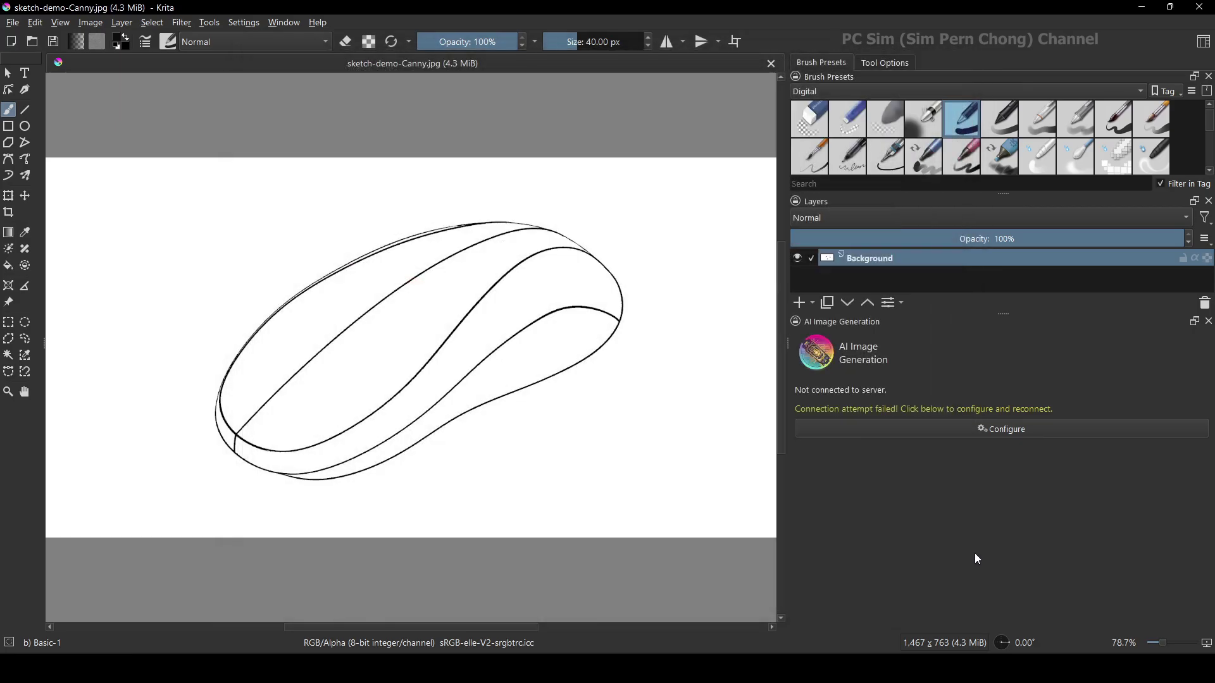
Launch the local ComfyUI server from its desktop shortcut, then return to Krita
left_click(1142, 7)
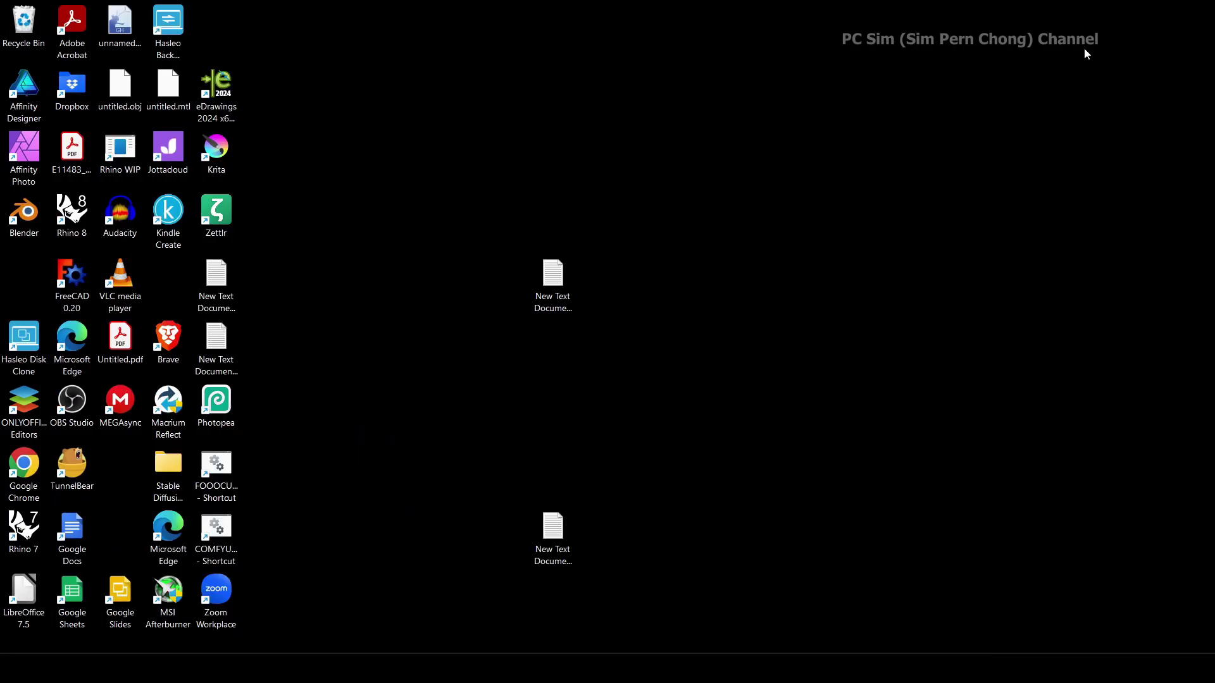
double_click(216, 534)
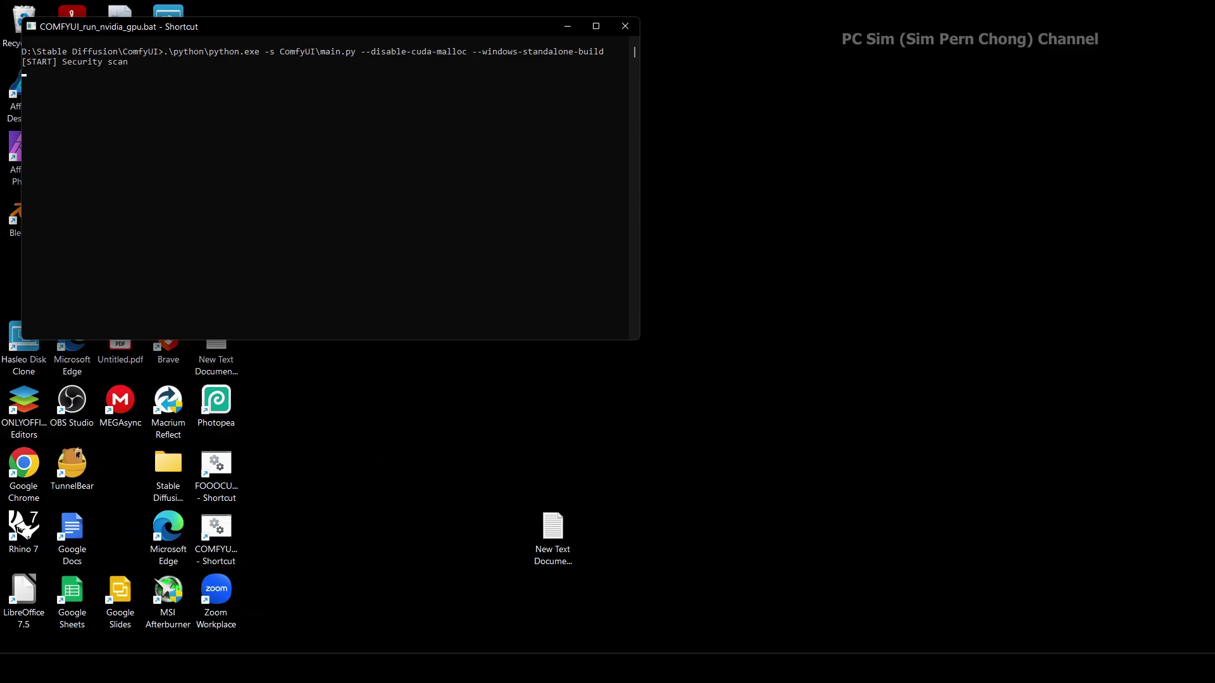
left_click(788, 667)
key("alt+Tab")
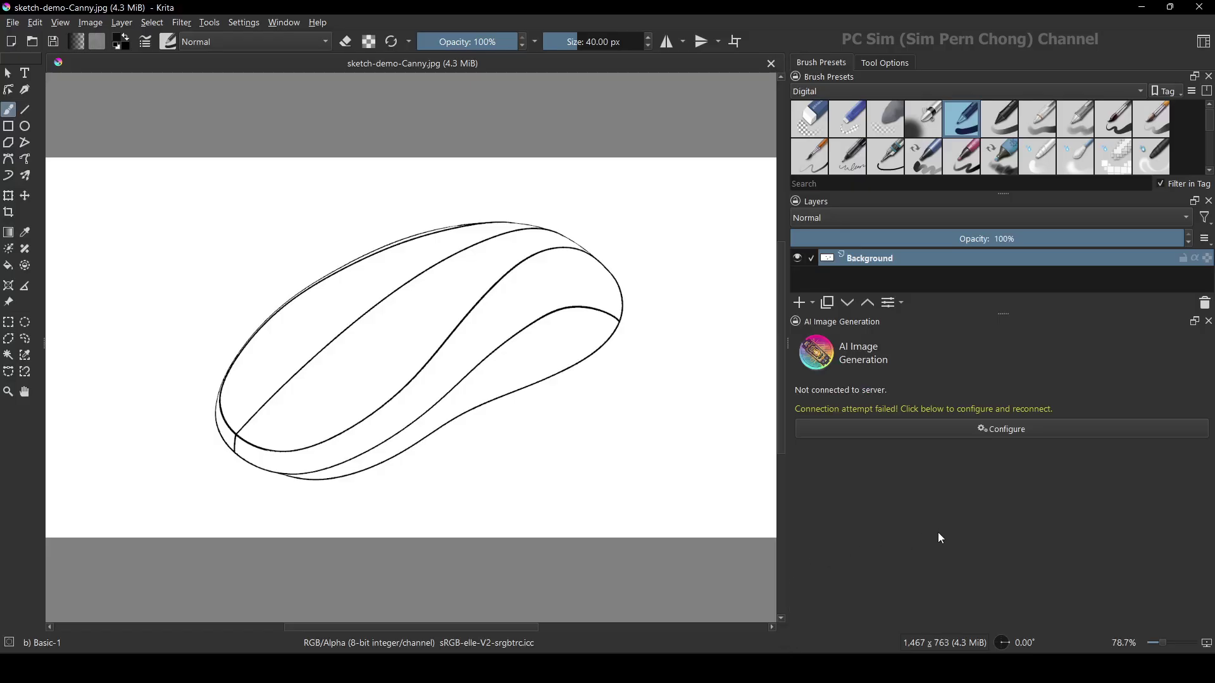
Connect the AI diffusion plugin to the running local ComfyUI server until it shows Connected
left_click(1021, 430)
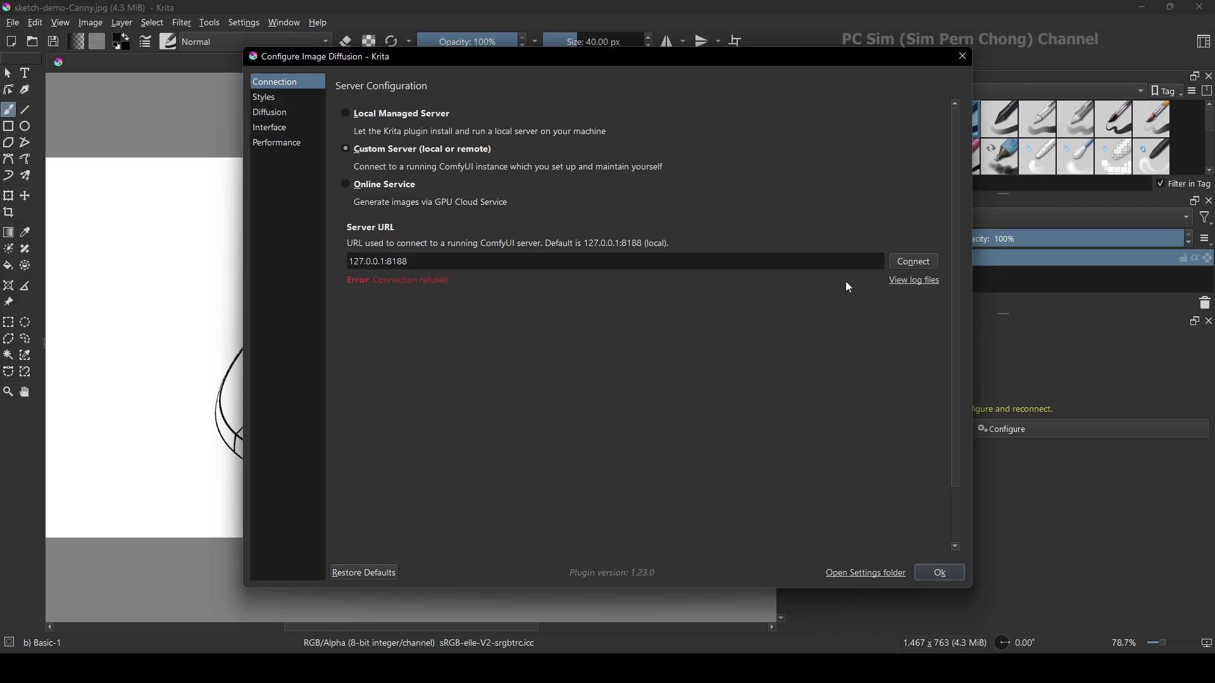
left_click(913, 262)
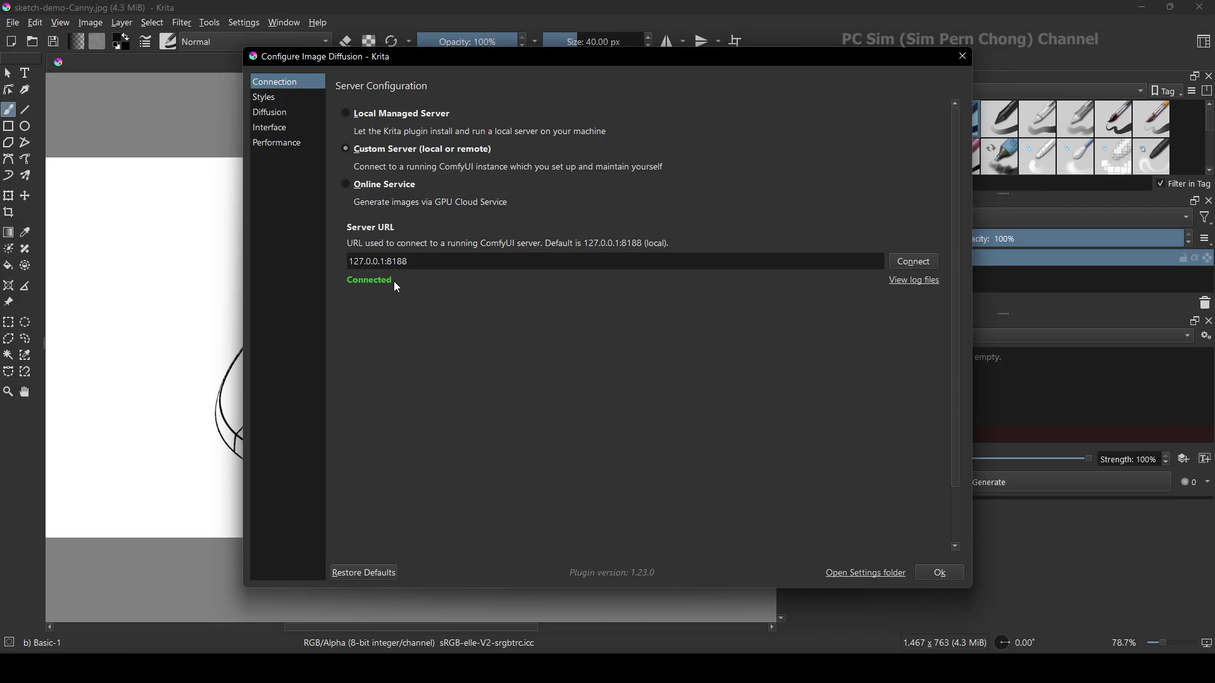
left_click(940, 573)
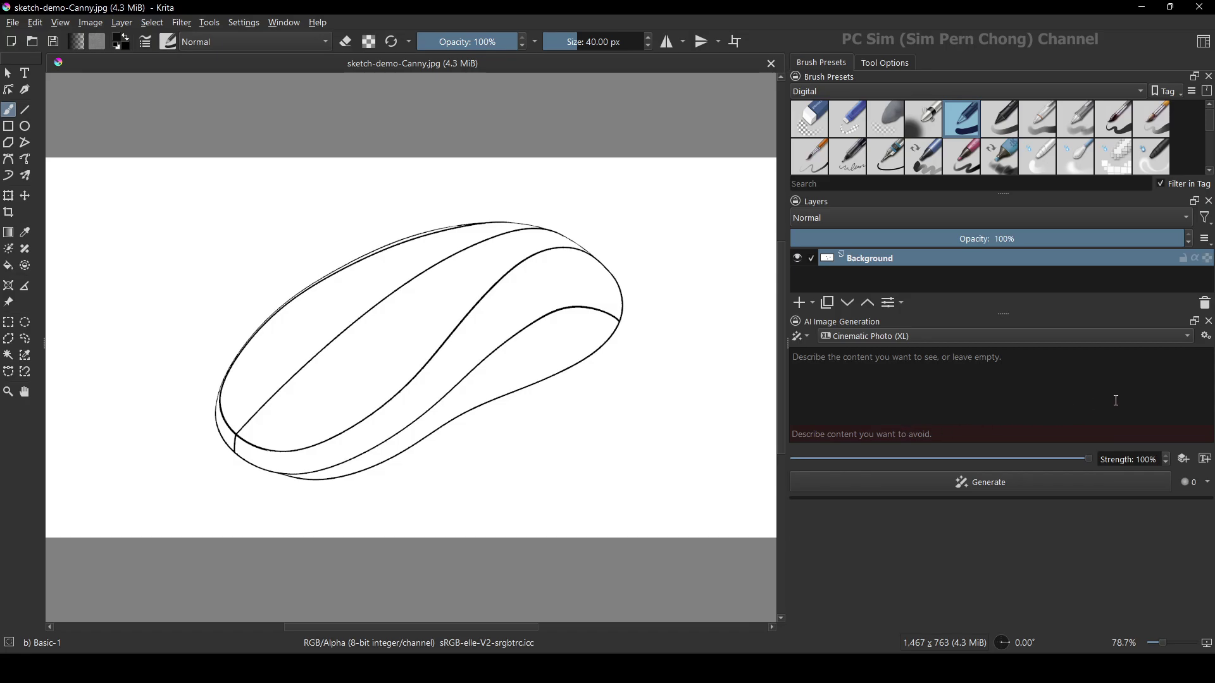
left_click(1206, 337)
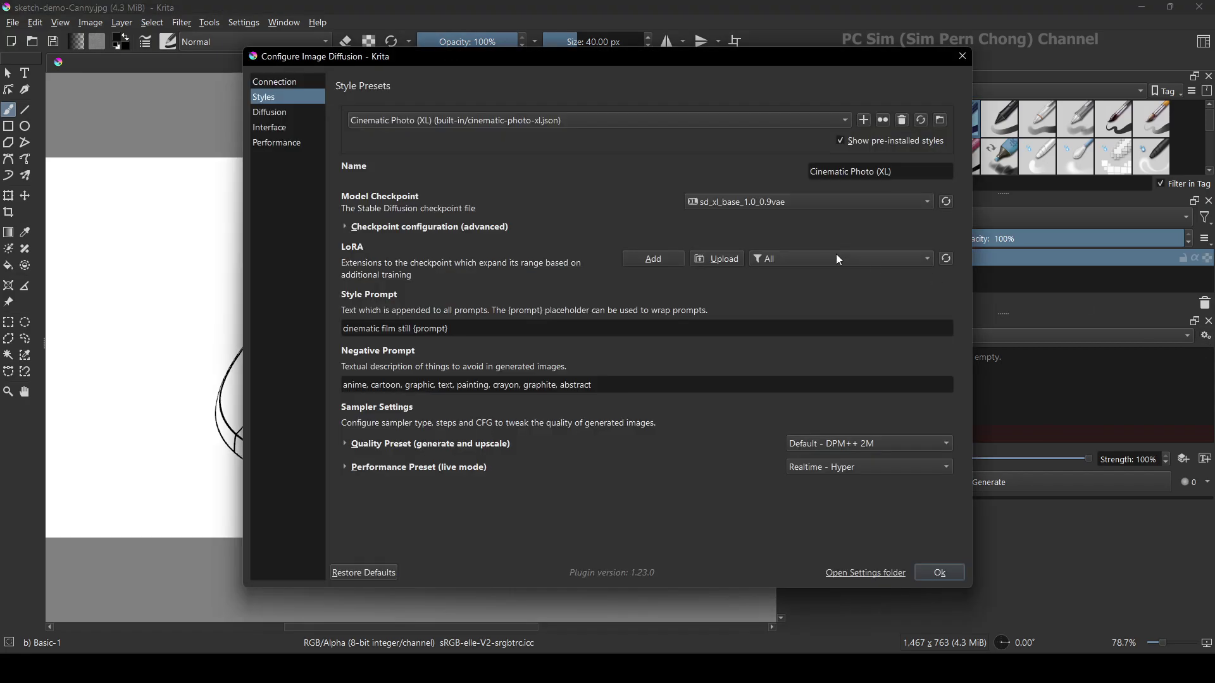
left_click(775, 203)
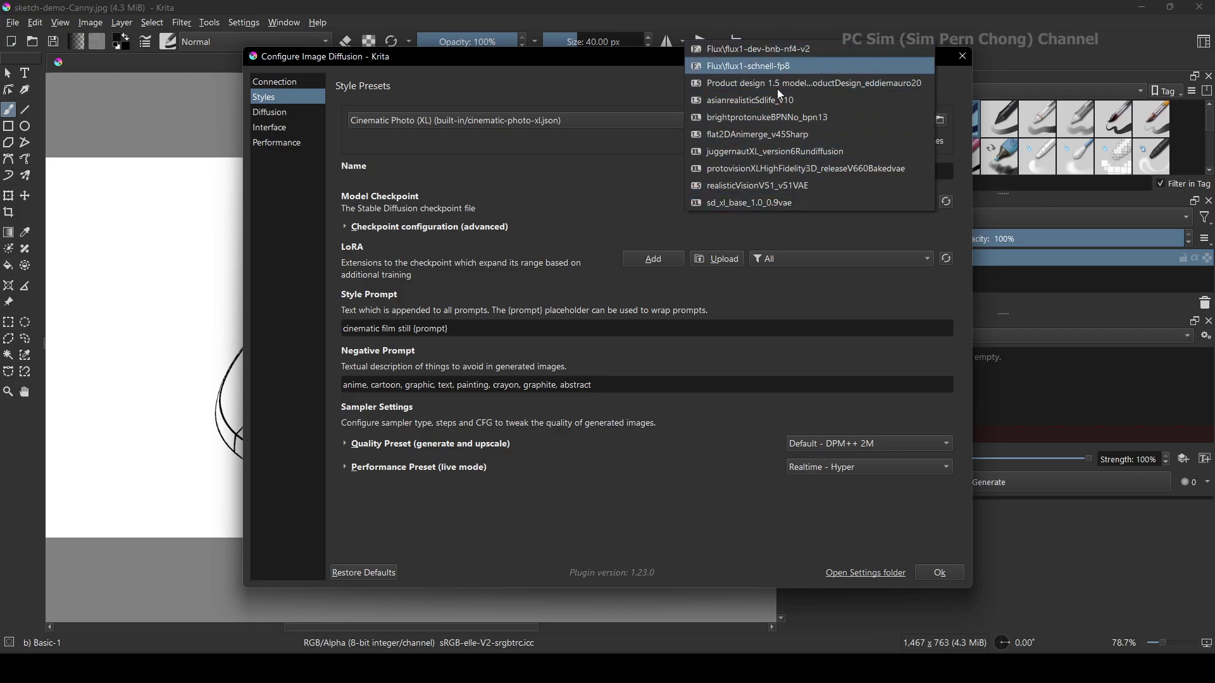
left_click(743, 207)
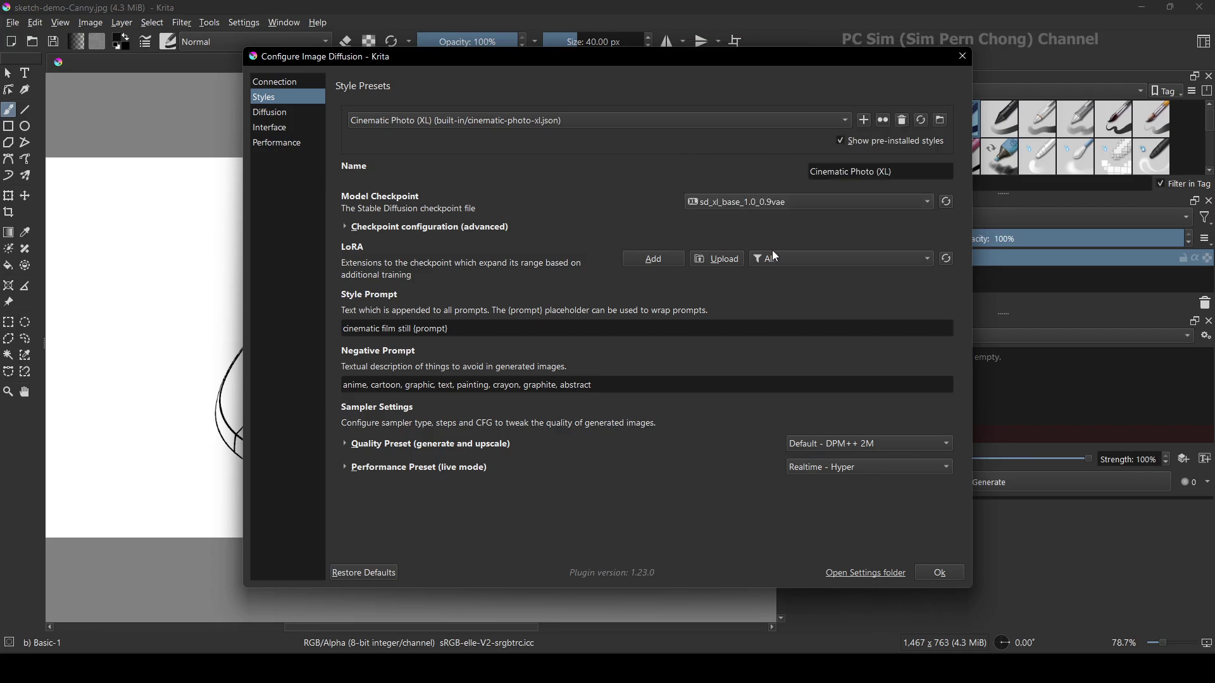
left_click(938, 572)
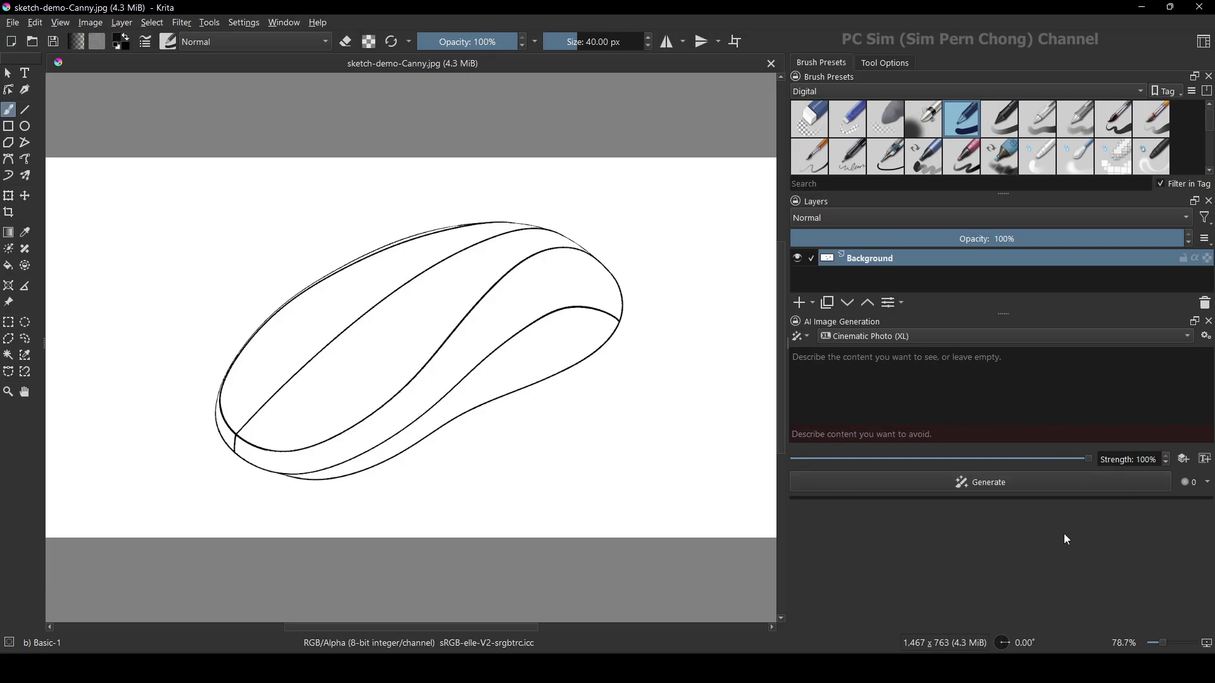
Add a Scribble control layer using the Background sketch at full strength
left_click(1182, 460)
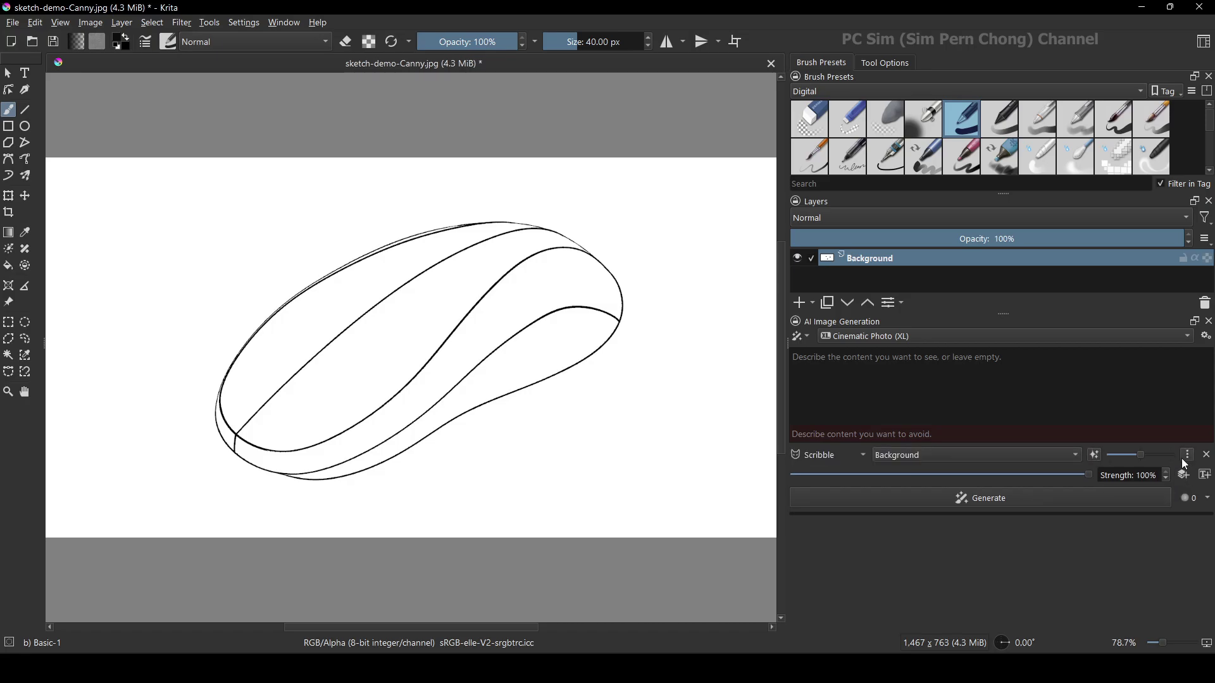
left_click(864, 456)
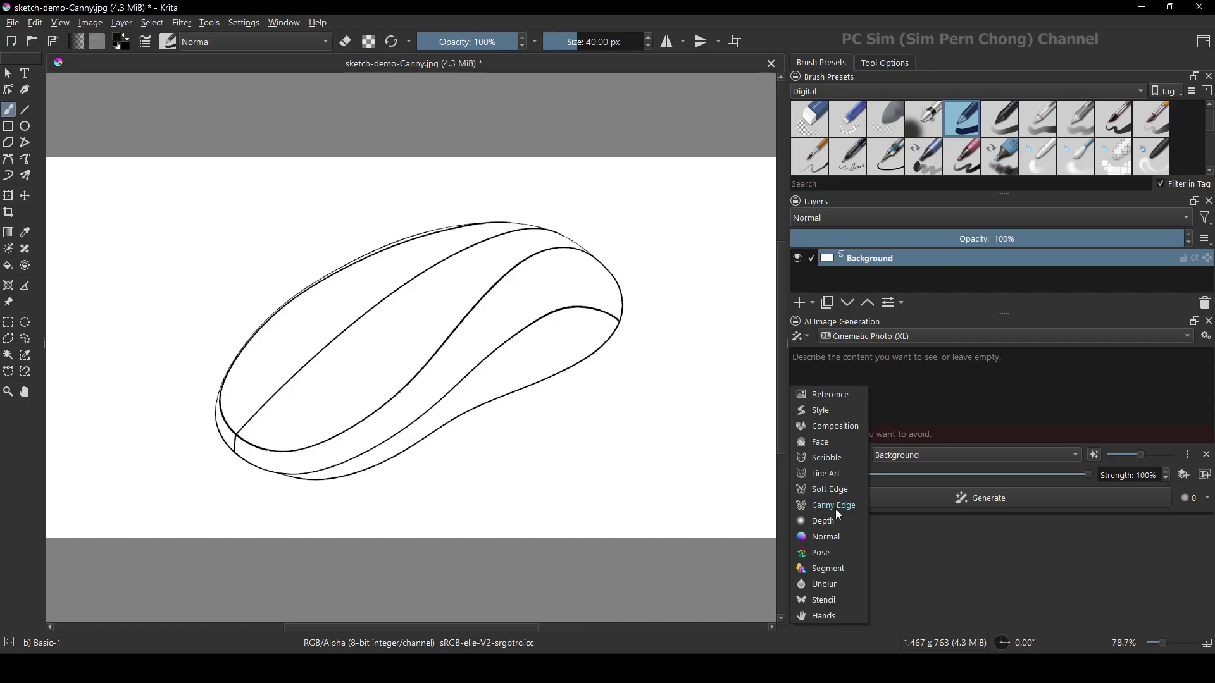
left_click(1050, 565)
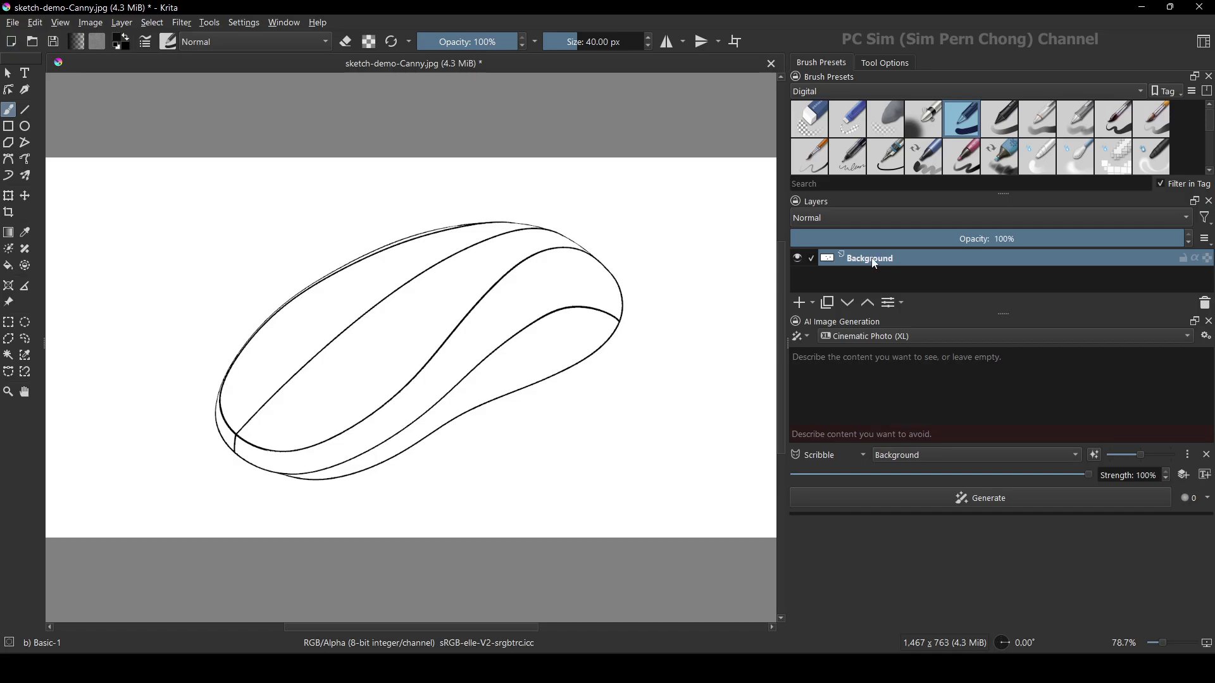
left_click(797, 257)
Enter the prompt 'computer mouse, stylish, metallic' and check the batch options, set to 2
left_click(809, 359)
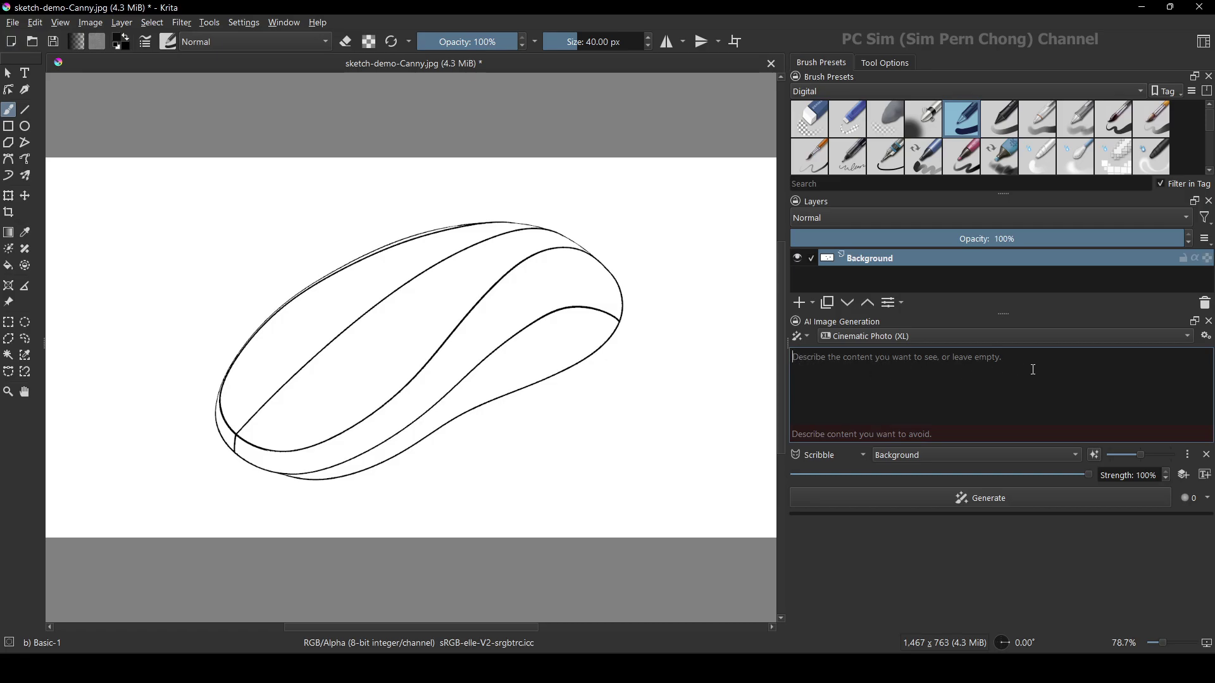
type("c")
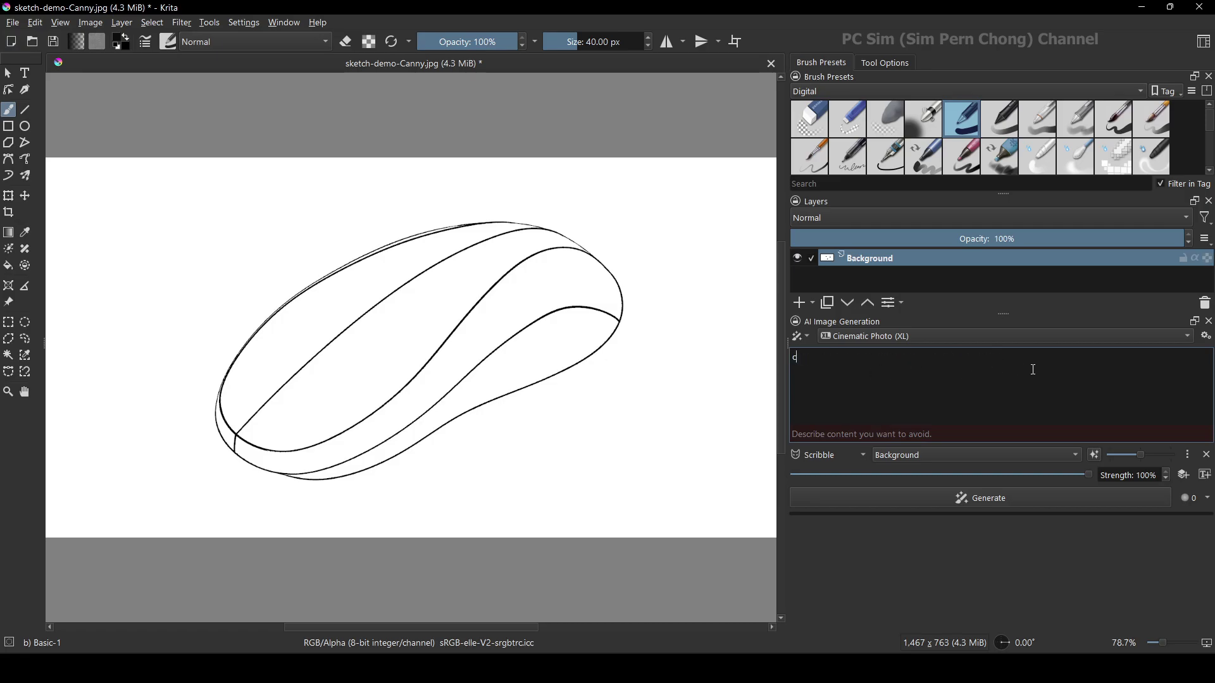
type("ompu")
type("ter")
type(" mouse")
type(", styl")
type("ish,")
type("m")
type("etallic")
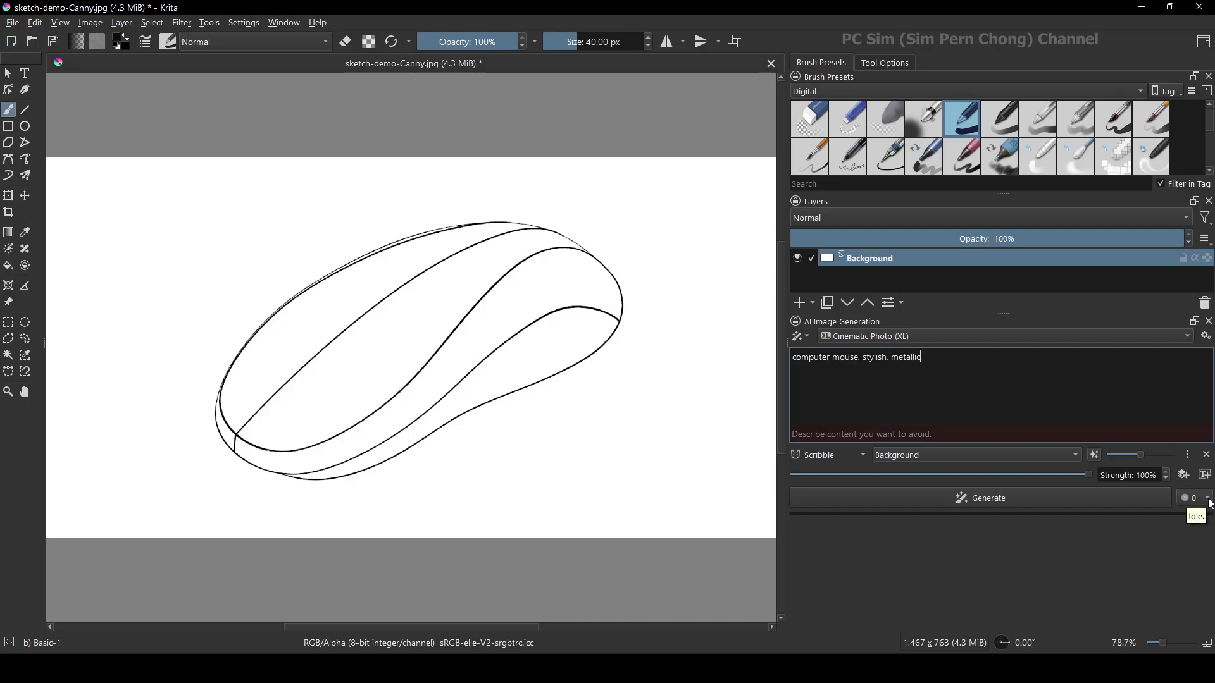
left_click(1209, 499)
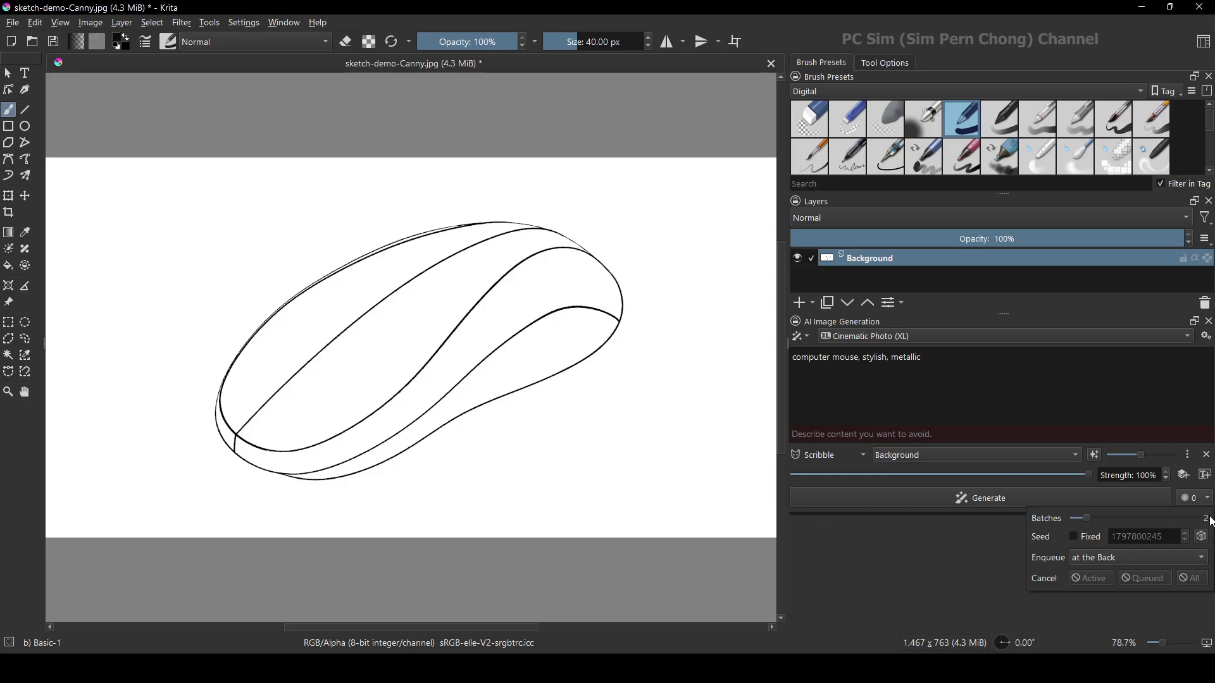
left_click(1037, 579)
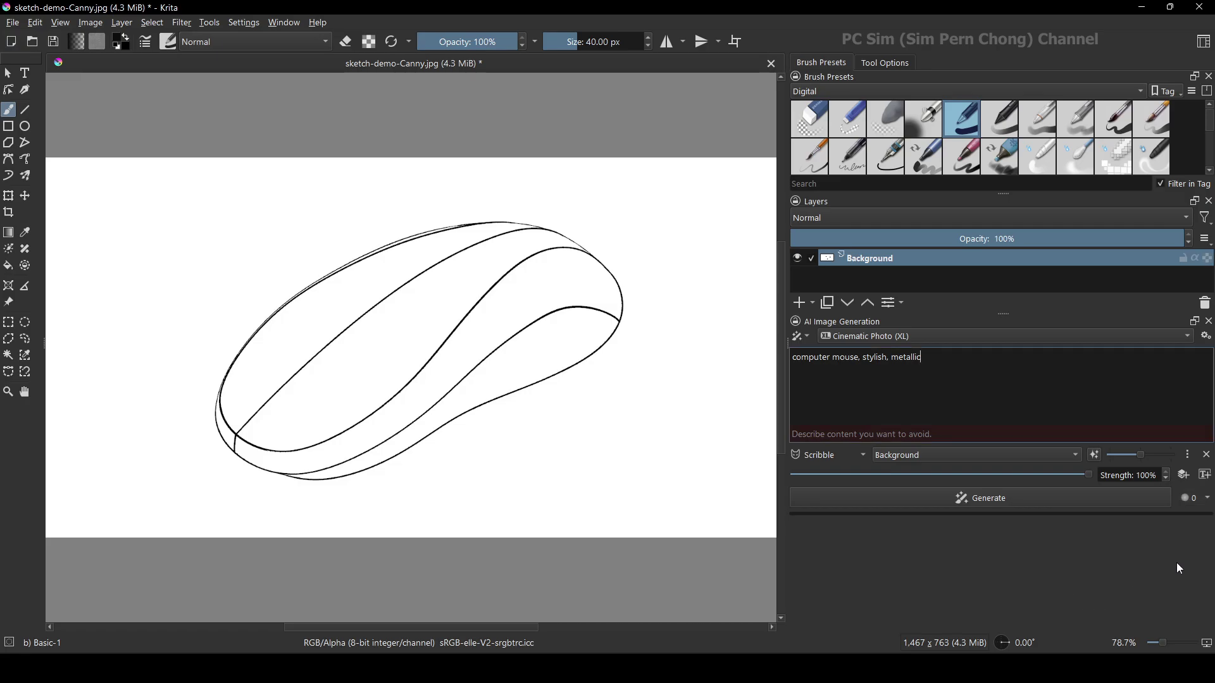
Generate two metallic mouse renders from the sketch and prompt
left_click(988, 496)
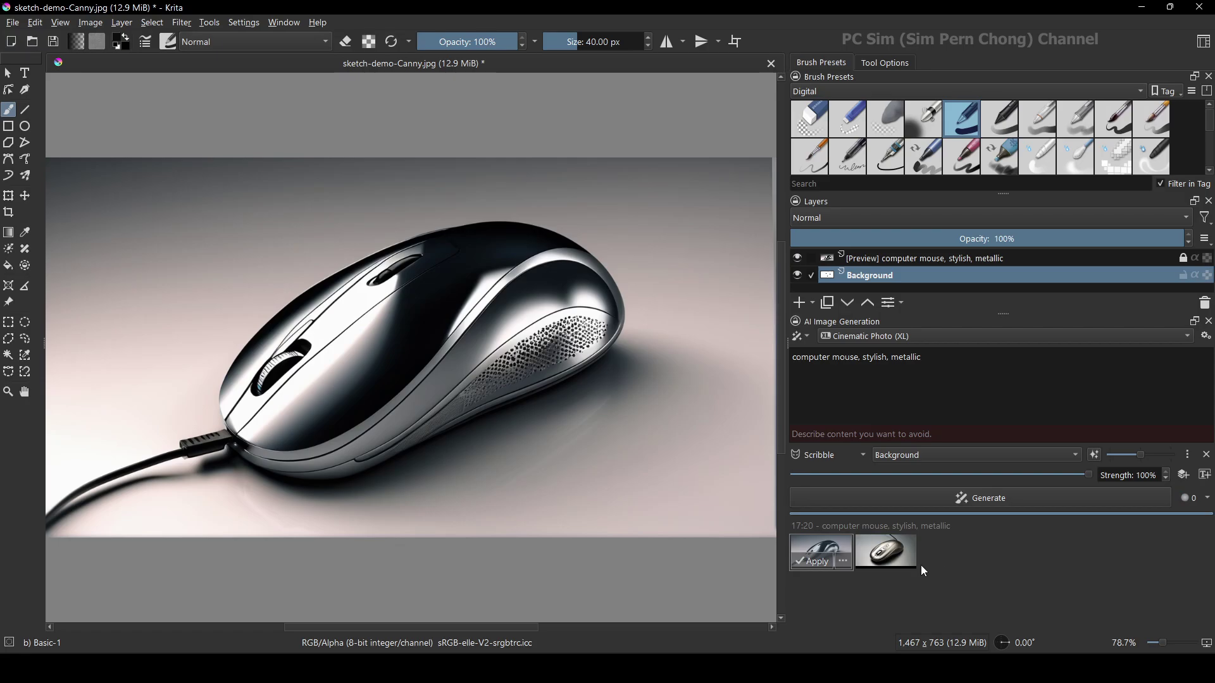
Compare both renders, discard the bronze one and apply the silver one as a new layer
left_click(893, 560)
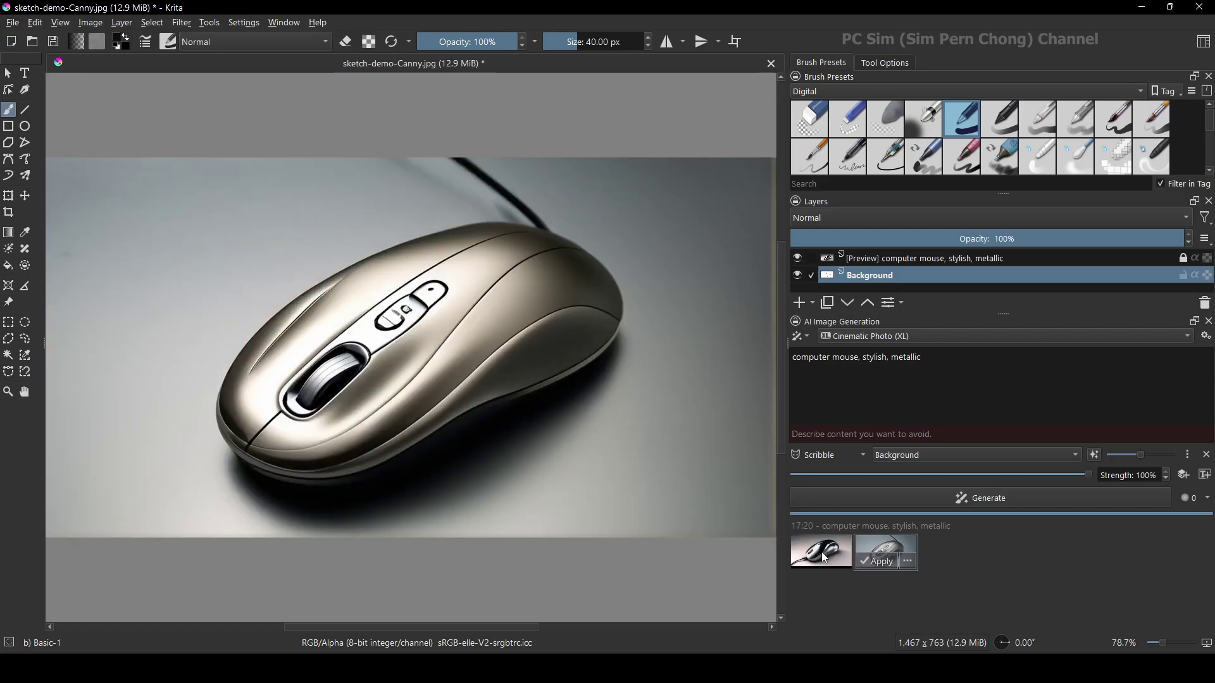
left_click(825, 558)
left_click(881, 558)
left_click(833, 563)
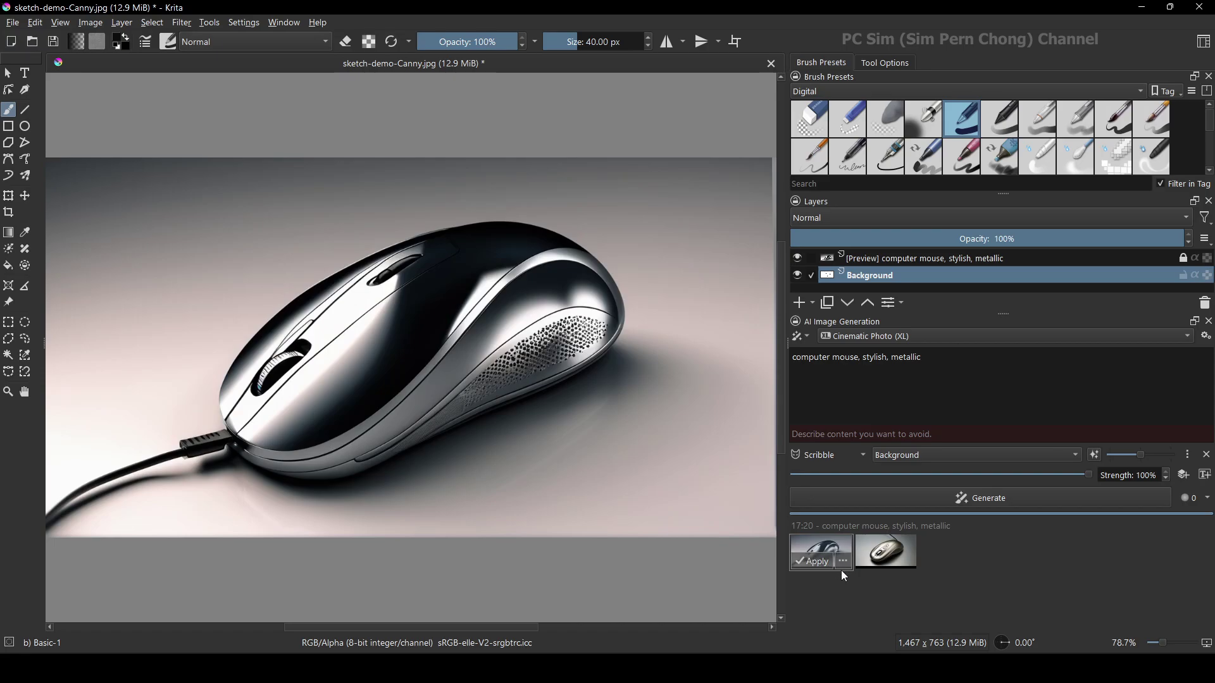
left_click(885, 558)
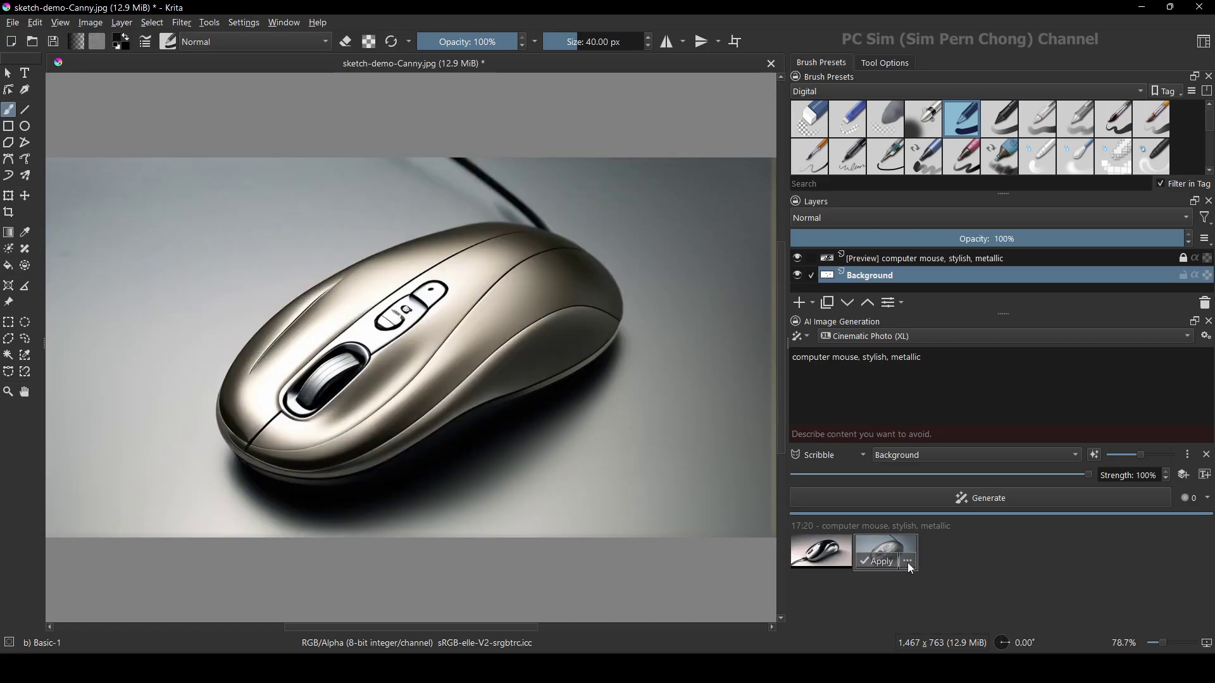
left_click(908, 562)
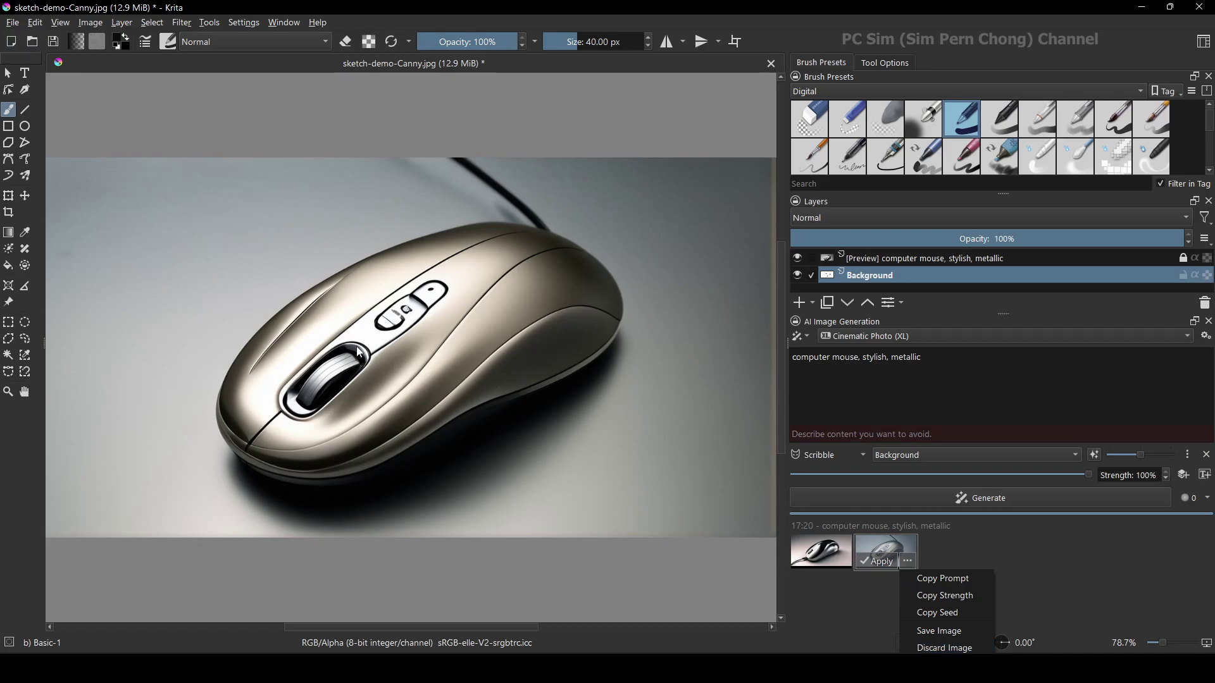
left_click(944, 647)
left_click(820, 559)
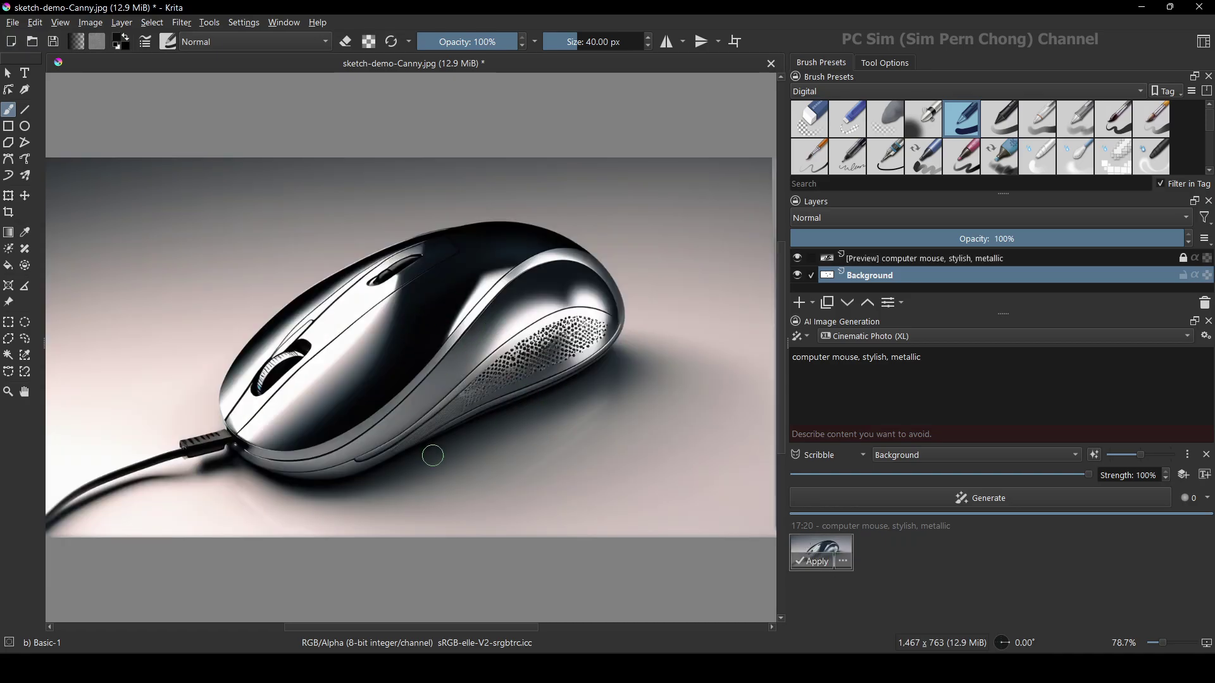
left_click(810, 561)
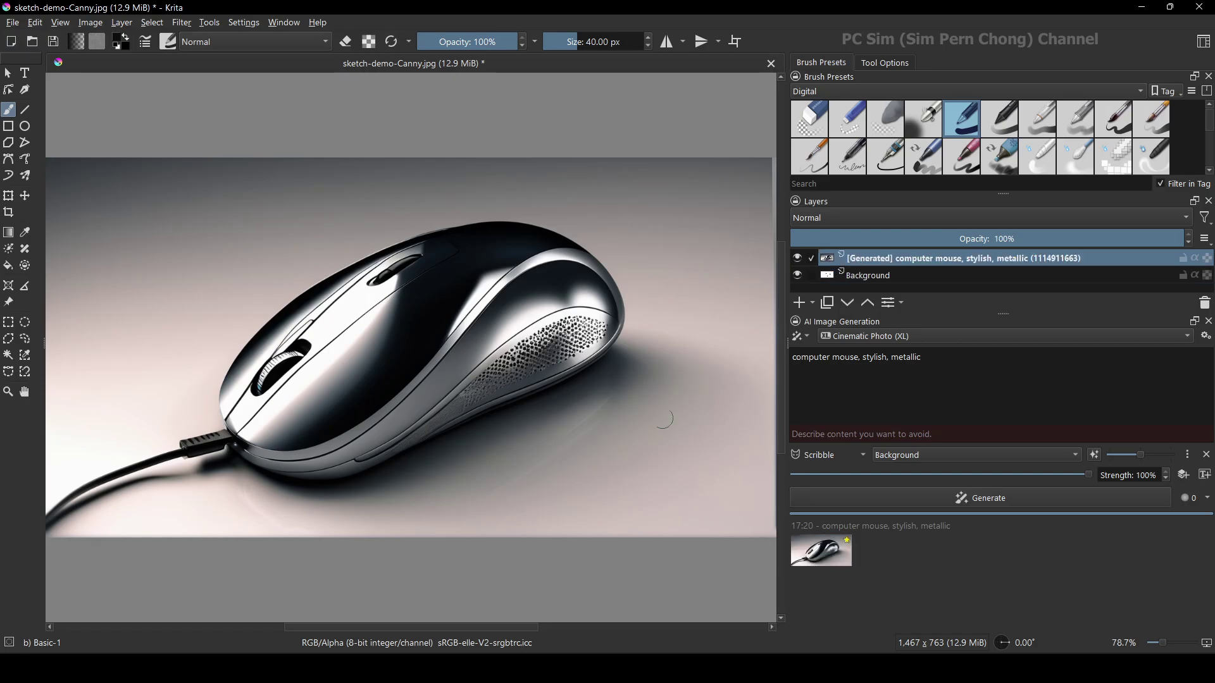